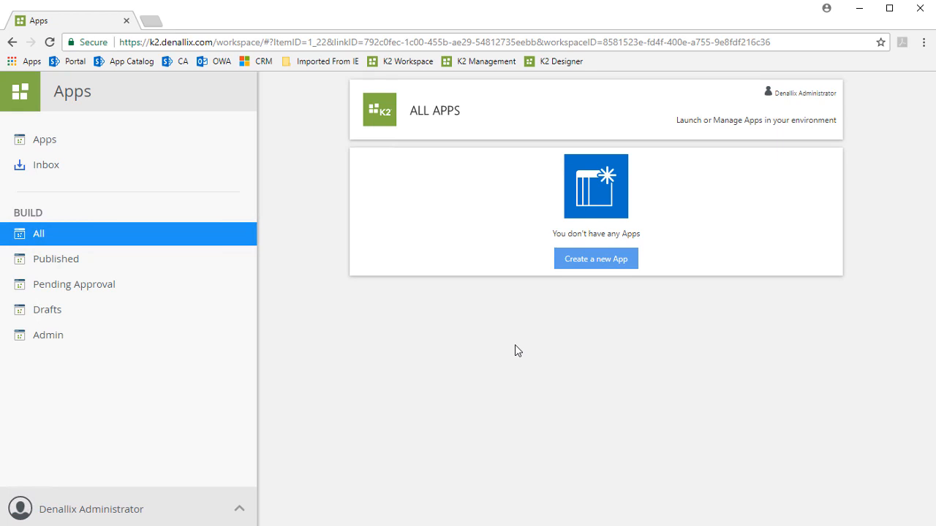
Step: Start a new Approval app and choose the Document Approval template as its starting point
{"action": "left_click", "coordinate": [603, 268]}
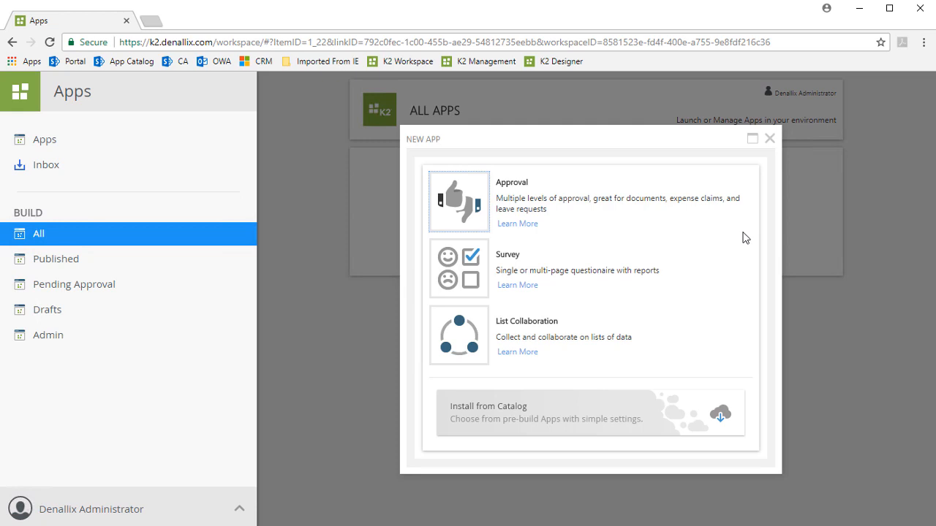
{"action": "left_click", "coordinate": [461, 205]}
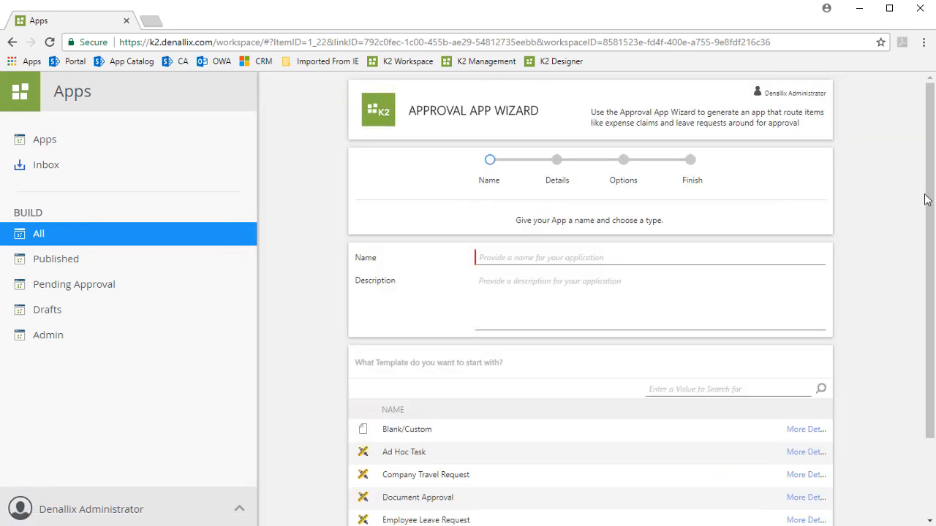
{"action": "scroll", "coordinate": [926, 241], "scroll_direction": "down", "scroll_amount": 1}
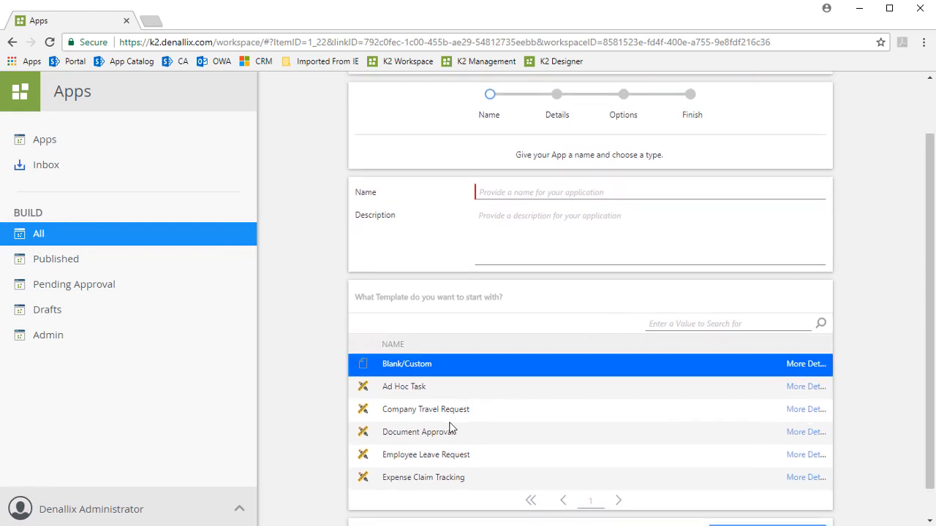
{"action": "left_click", "coordinate": [439, 433]}
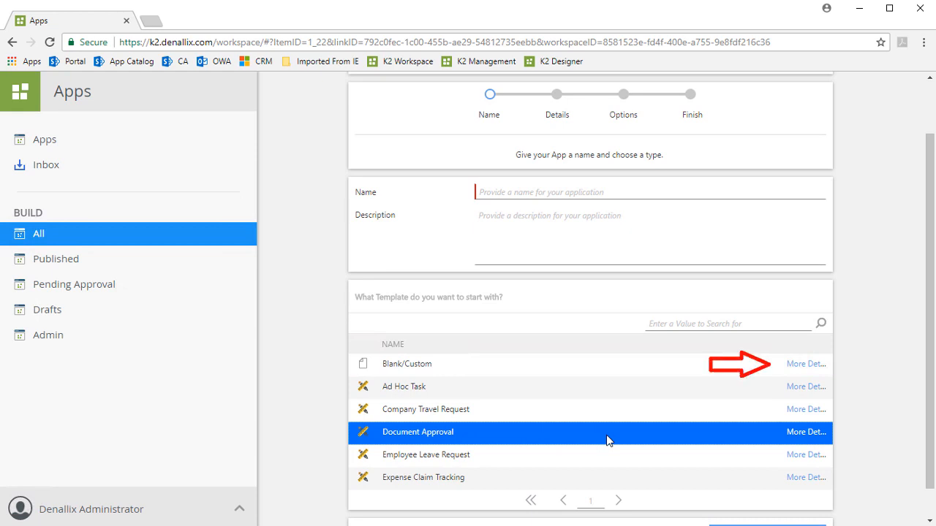
Step: Review the Document Approval template's details, covering its overview, main data object, workflow and data objects
{"action": "left_click", "coordinate": [800, 433]}
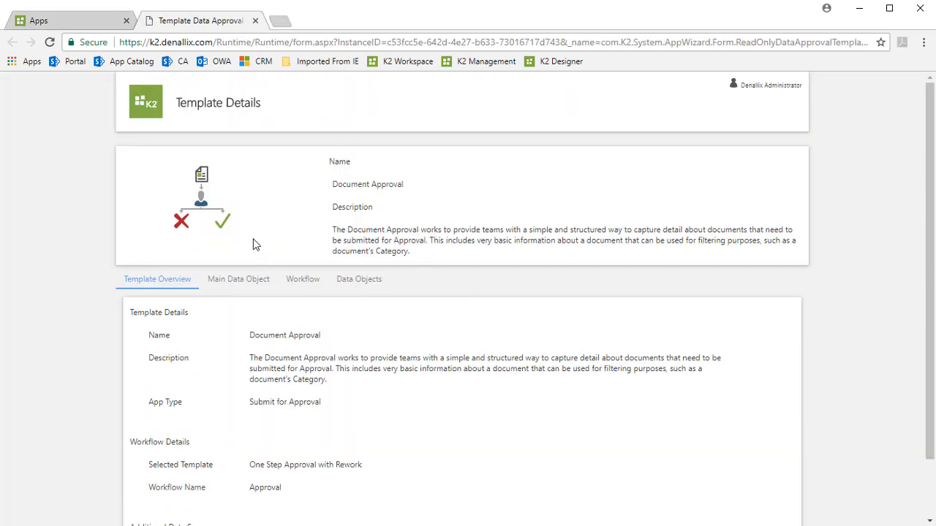
{"action": "left_click_drag", "start_coordinate": [928, 167], "coordinate": [930, 211]}
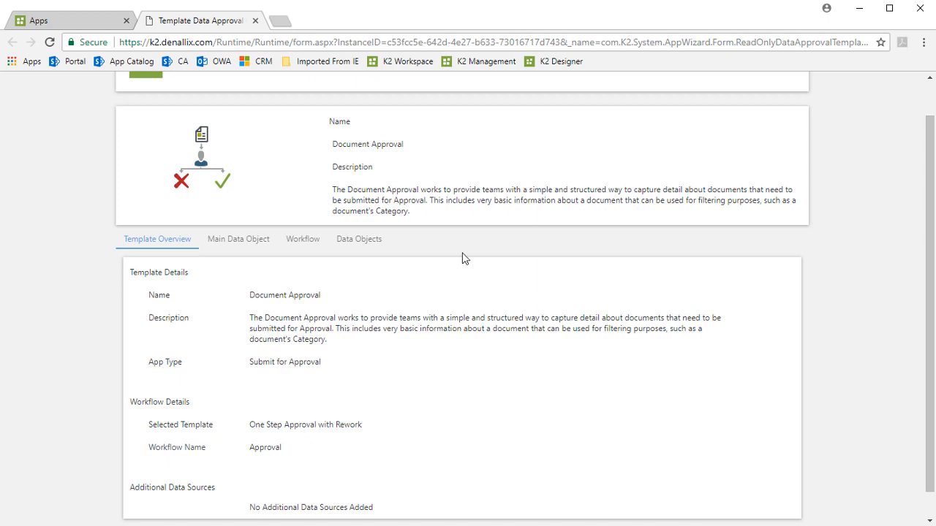
{"action": "left_click", "coordinate": [245, 247]}
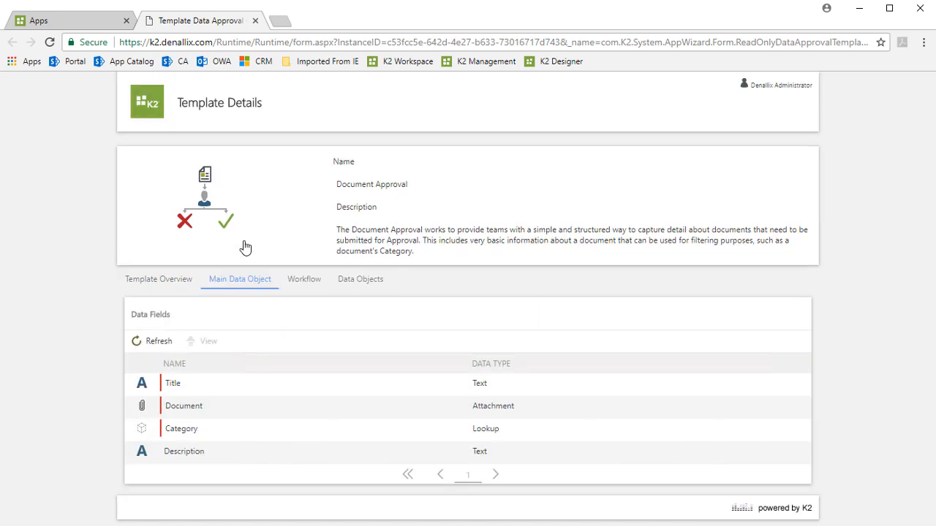
{"action": "left_click", "coordinate": [308, 285]}
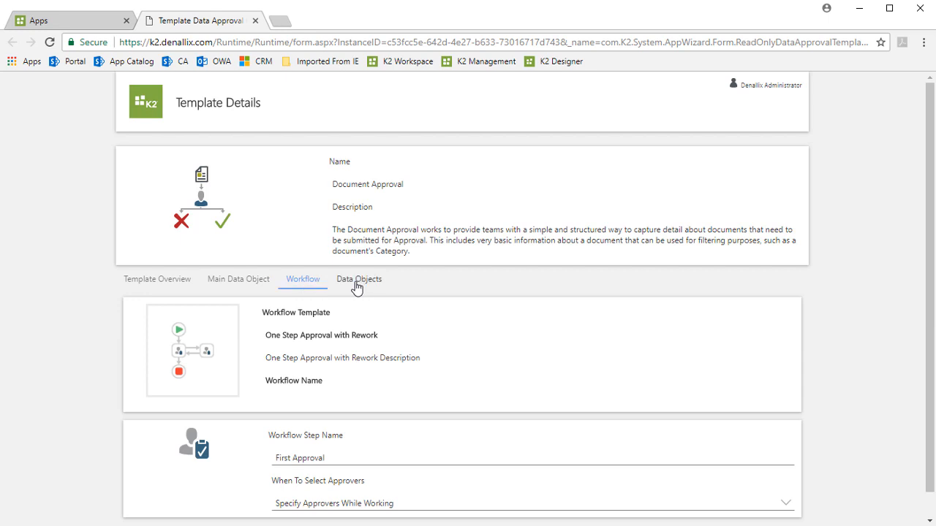
{"action": "left_click", "coordinate": [357, 284]}
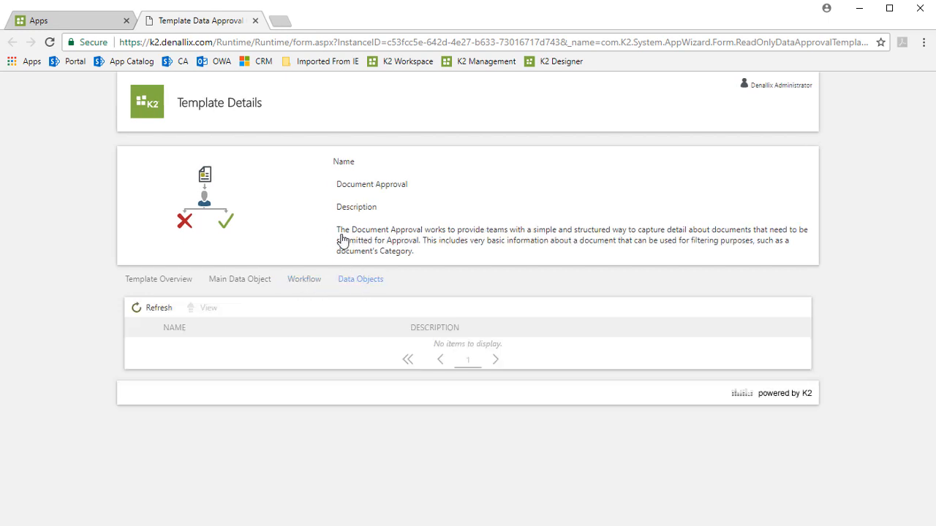
{"action": "left_click", "coordinate": [255, 22]}
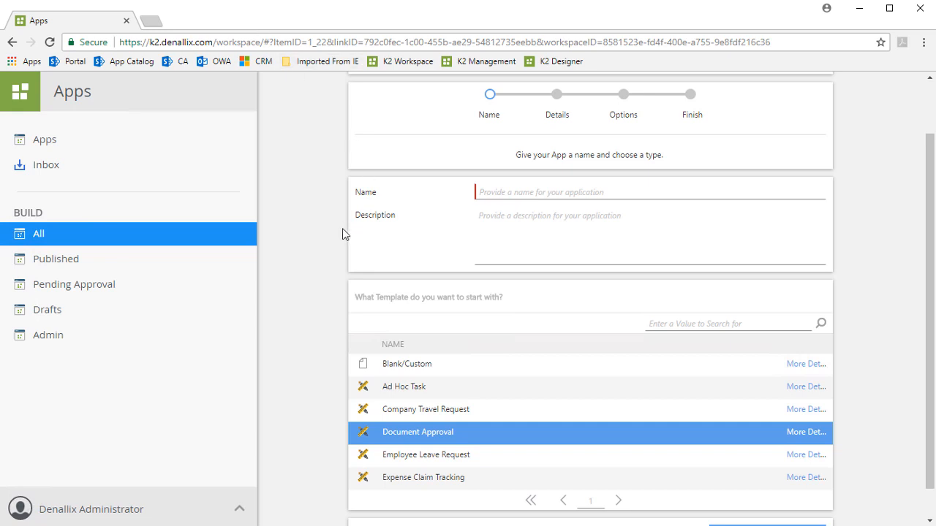
Step: Name the app "Document Approval Application", describe it as "Use this application for approving knowledge base articles for publication.", and continue to the primary details
{"action": "left_click", "coordinate": [500, 191]}
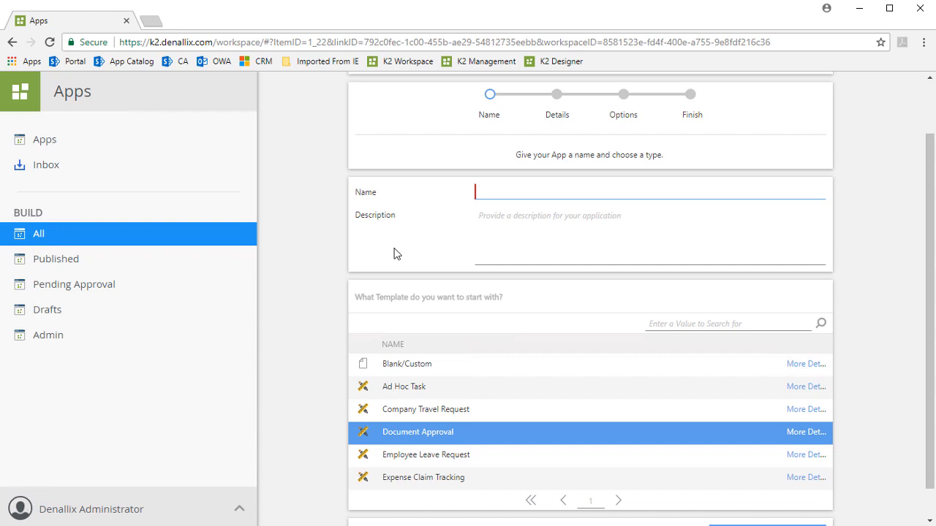
{"action": "type", "text": "Document Approval Application"}
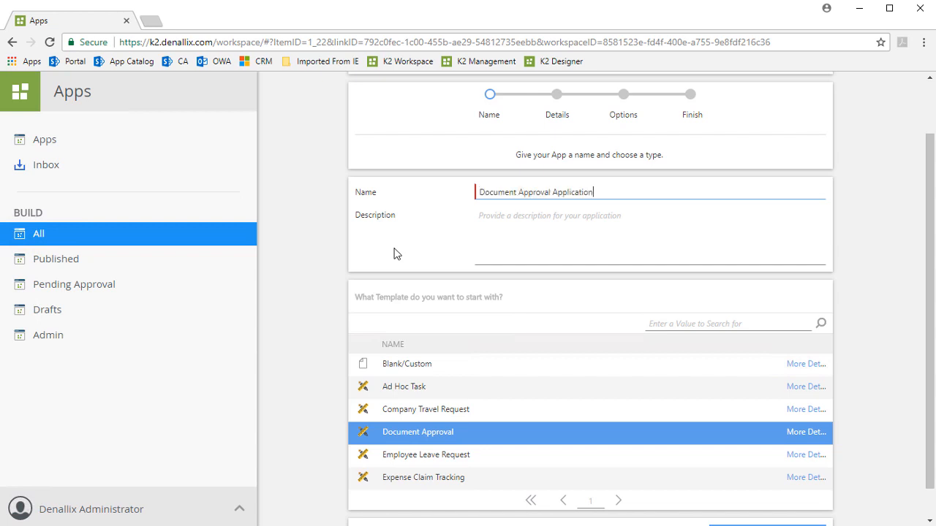
{"action": "left_click", "coordinate": [512, 255]}
{"action": "type", "text": "Use this application for approving knowledge base articles for publication."}
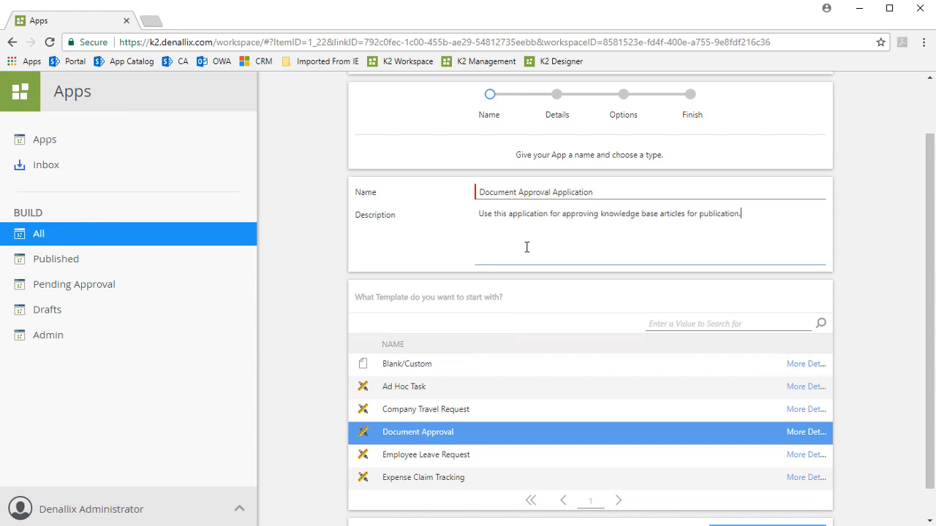
{"action": "scroll", "coordinate": [527, 247], "scroll_direction": "down", "scroll_amount": 1}
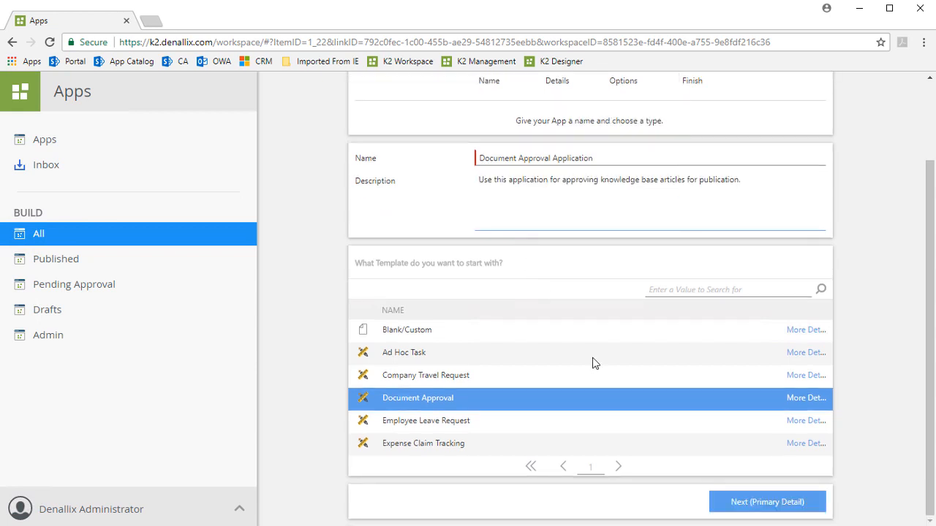
{"action": "left_click", "coordinate": [736, 504]}
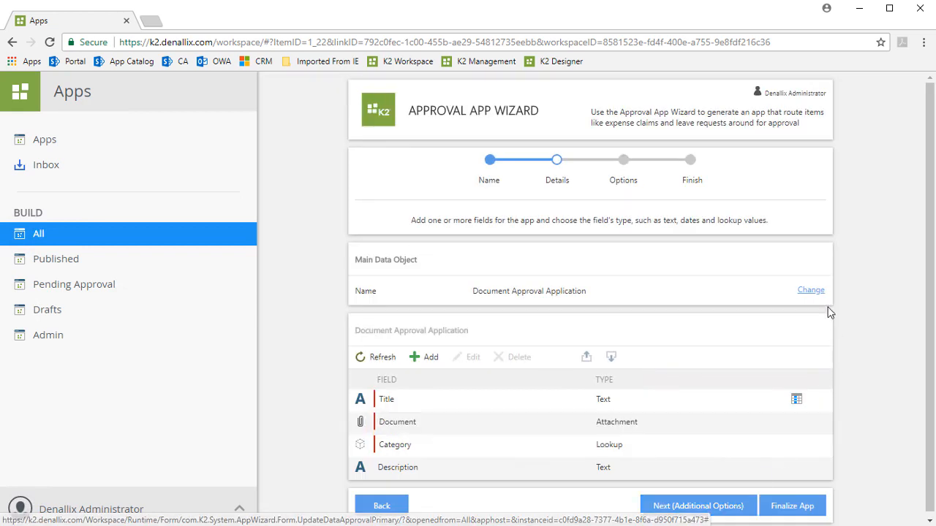
Step: Check the main data object's editable name and the Category field's data type and lookup options
{"action": "left_click", "coordinate": [811, 291]}
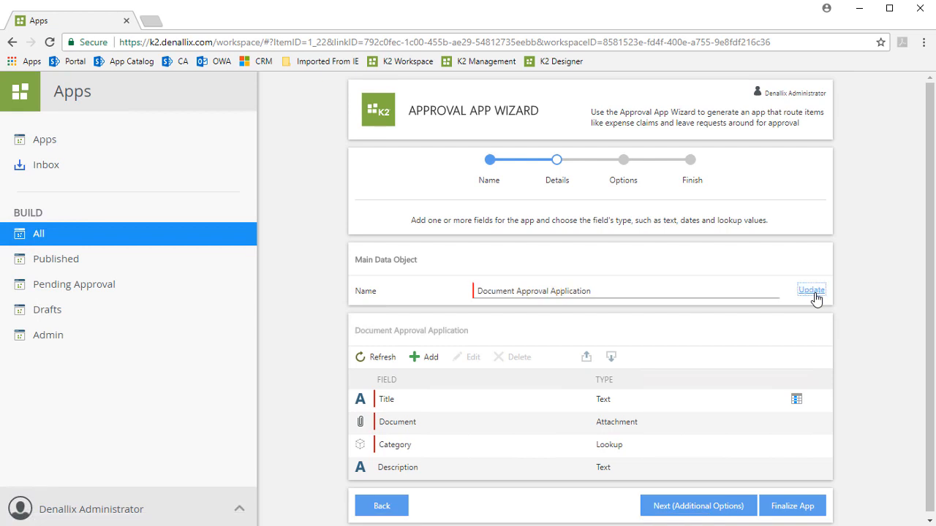
{"action": "left_click", "coordinate": [812, 291]}
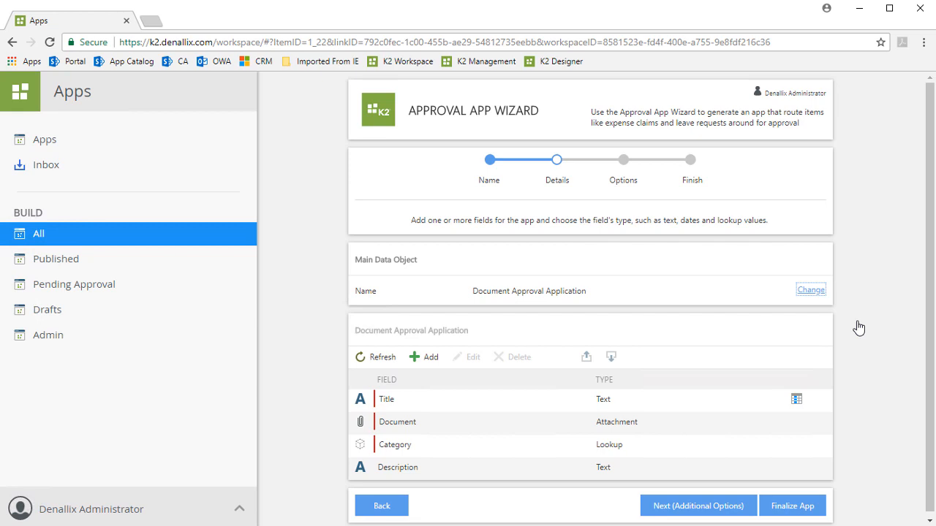
{"action": "left_click", "coordinate": [552, 446]}
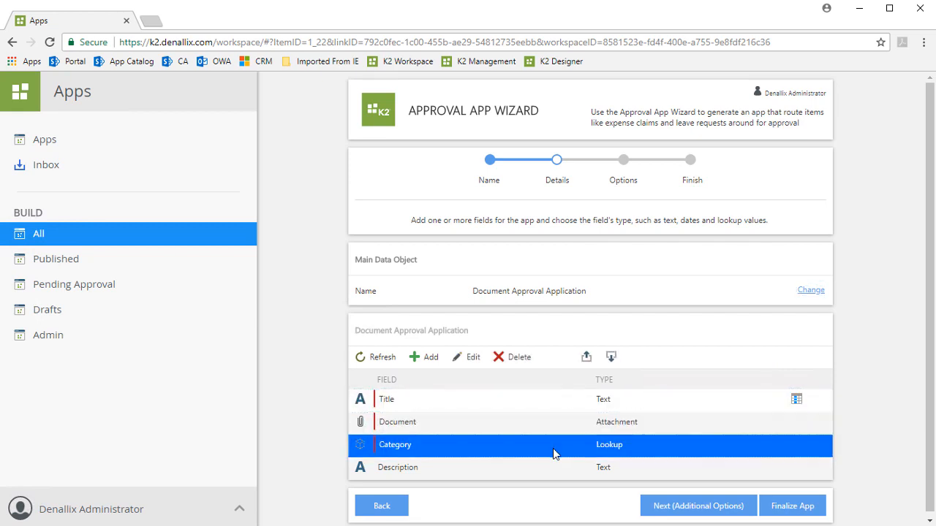
{"action": "left_click", "coordinate": [471, 358]}
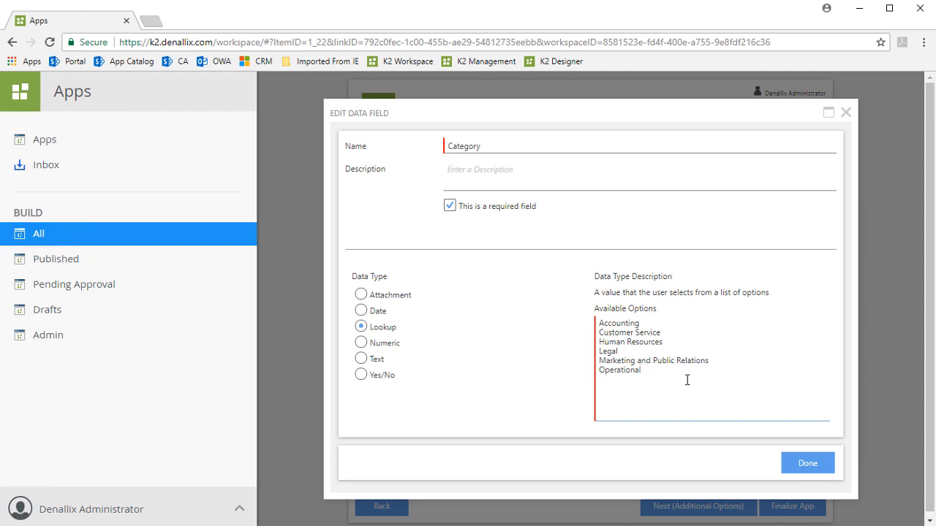
{"action": "left_click", "coordinate": [807, 464]}
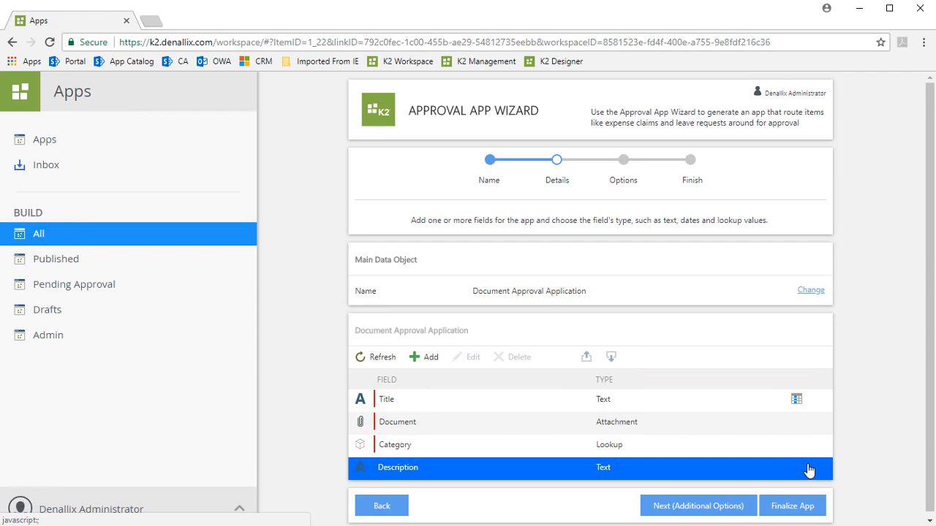
Step: Continue to the additional options and review the additional data objects and the drafts and comments settings
{"action": "left_click", "coordinate": [728, 516]}
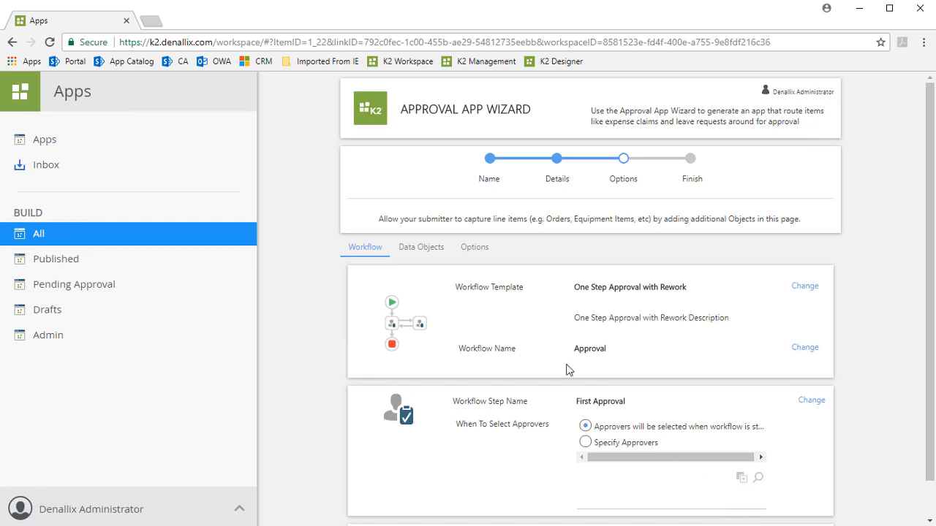
{"action": "left_click", "coordinate": [417, 249]}
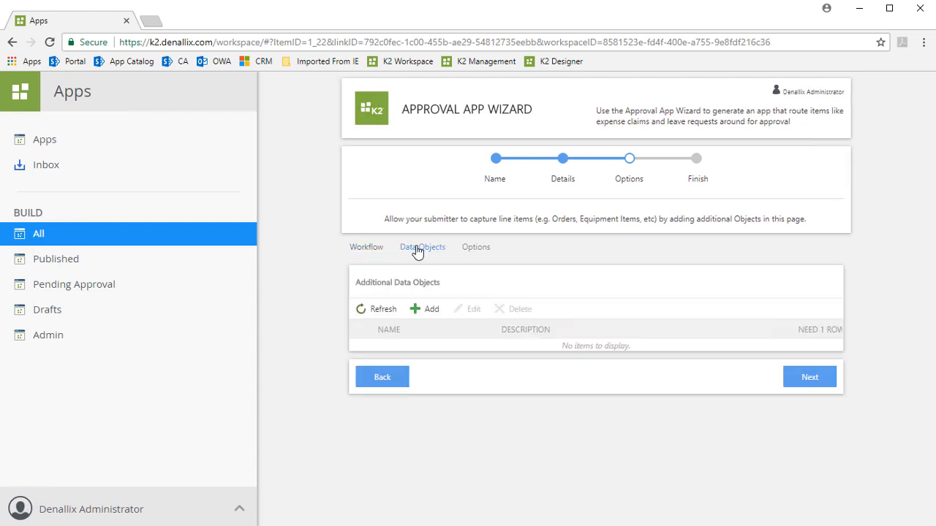
{"action": "left_click", "coordinate": [483, 251]}
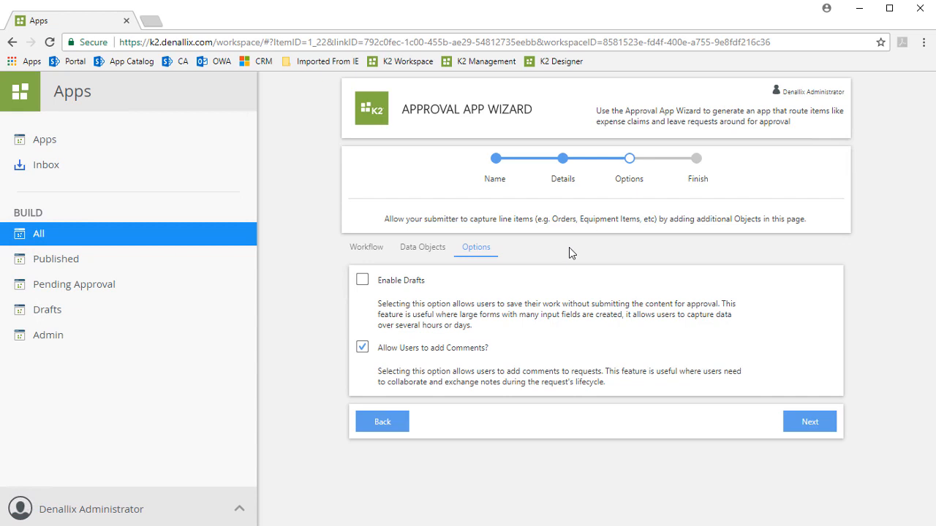
{"action": "left_click", "coordinate": [380, 248]}
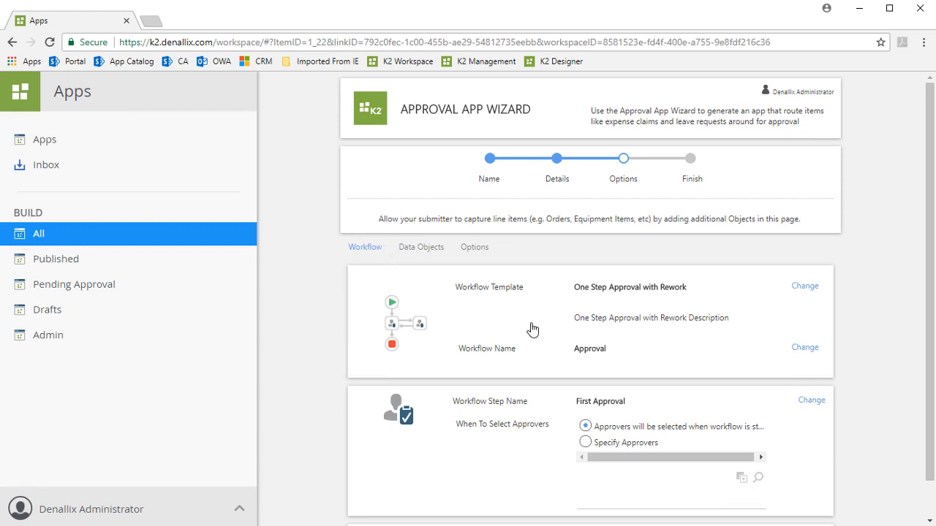
Step: Change the app's workflow template to Two Step Approval
{"action": "left_click", "coordinate": [807, 289]}
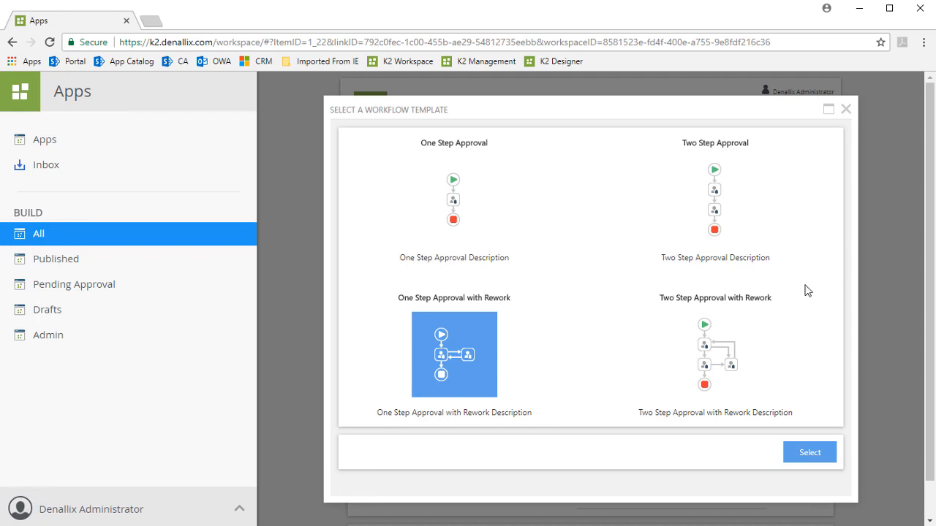
{"action": "left_click", "coordinate": [712, 202]}
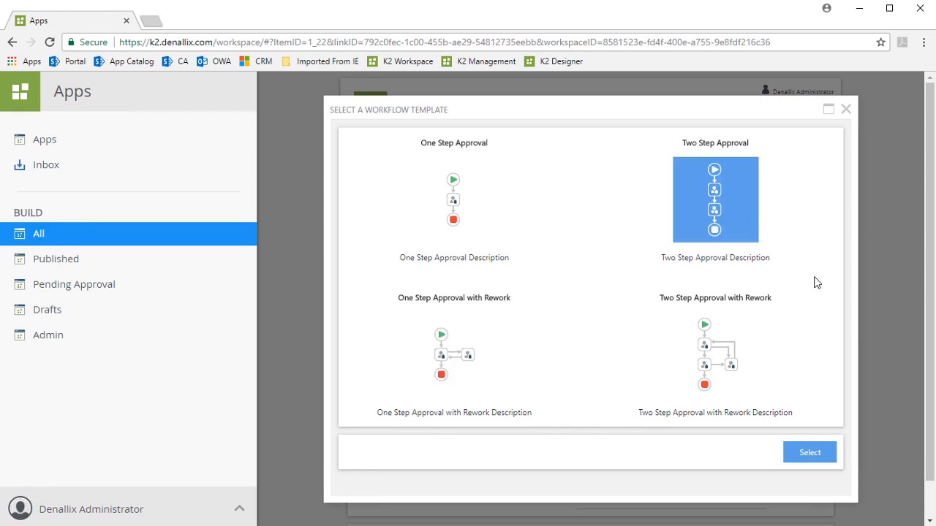
{"action": "left_click", "coordinate": [805, 457]}
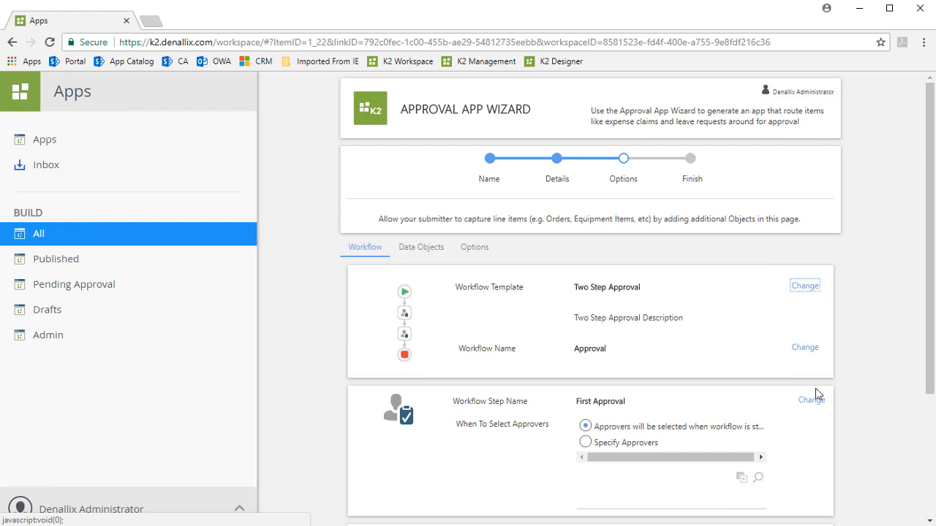
Step: Rename the workflow to "Doc Approval App"
{"action": "left_click", "coordinate": [807, 348]}
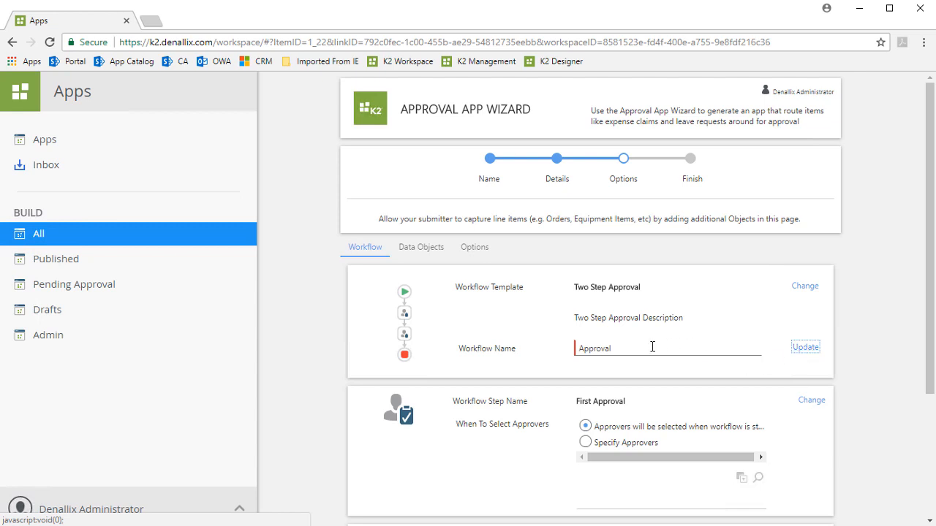
{"action": "double_click", "coordinate": [585, 348]}
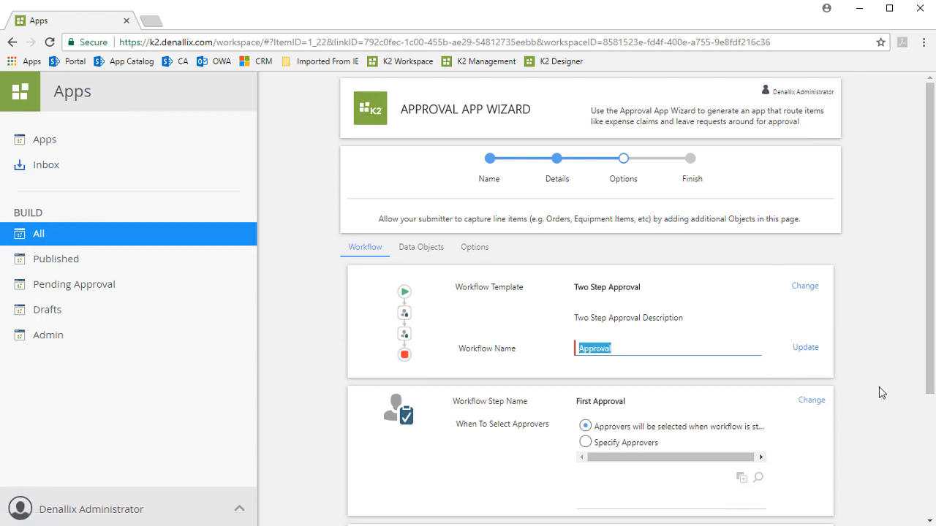
{"action": "type", "text": "Doc Approval App"}
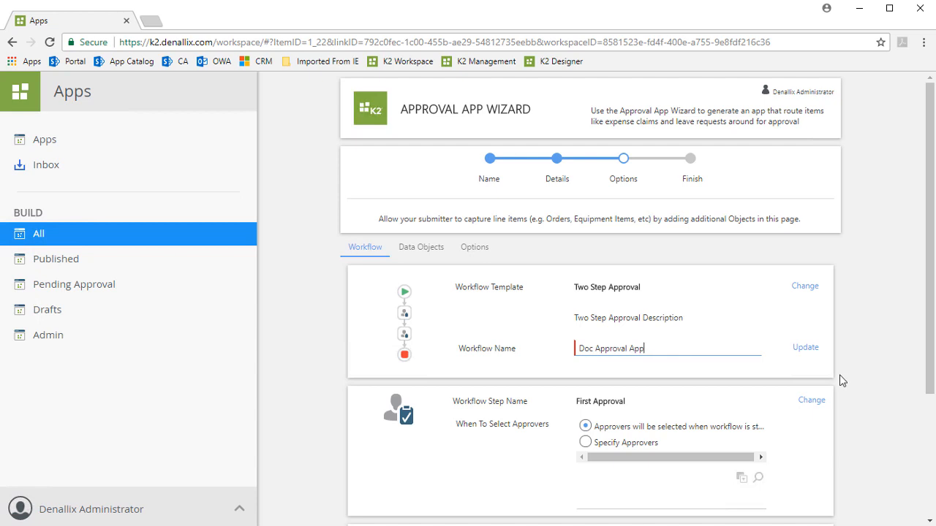
{"action": "left_click", "coordinate": [807, 350]}
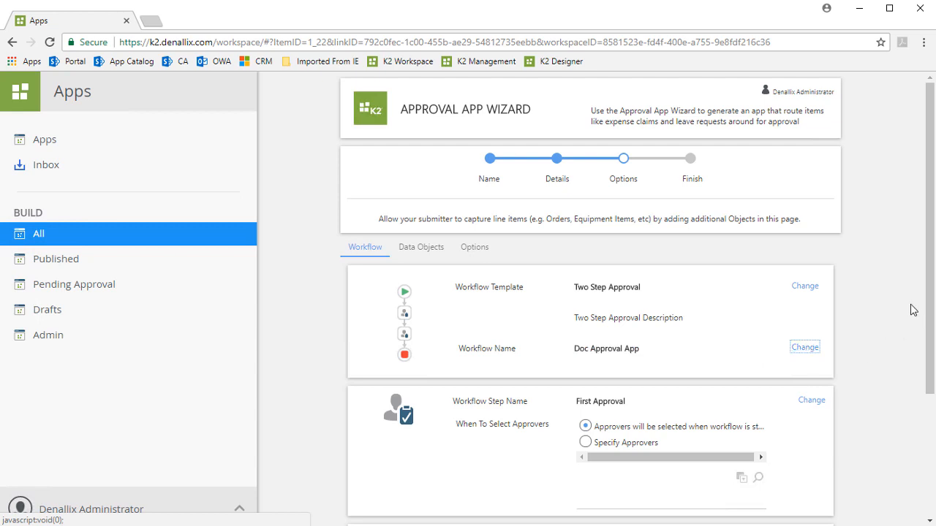
Step: Set the Second Approval step to Specify Approvers and add the two second approvers, resolving each name against the directory
{"action": "left_click_drag", "start_coordinate": [930, 314], "coordinate": [928, 443]}
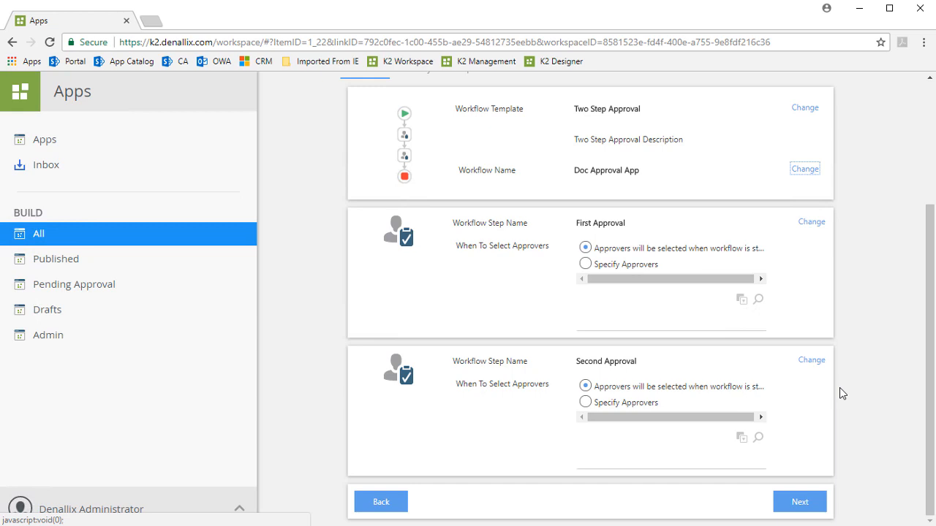
{"action": "left_click", "coordinate": [585, 403]}
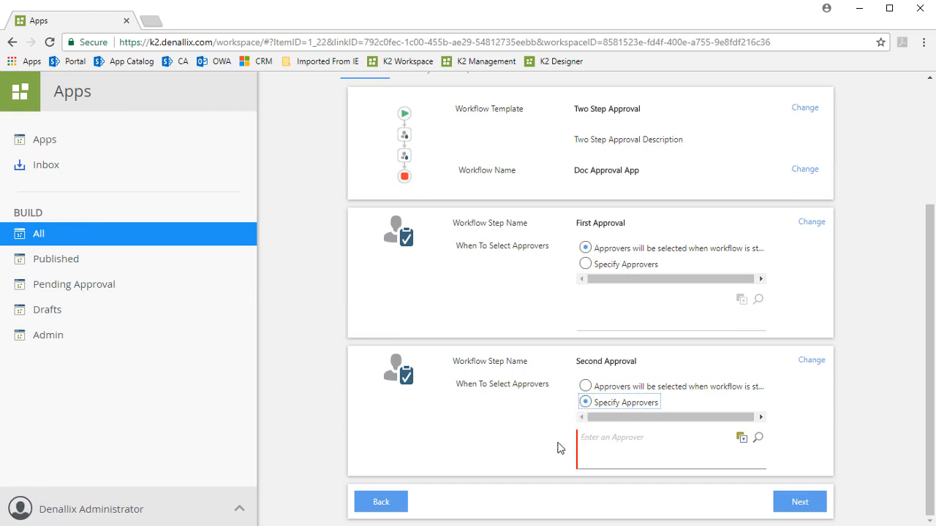
{"action": "left_click", "coordinate": [606, 439]}
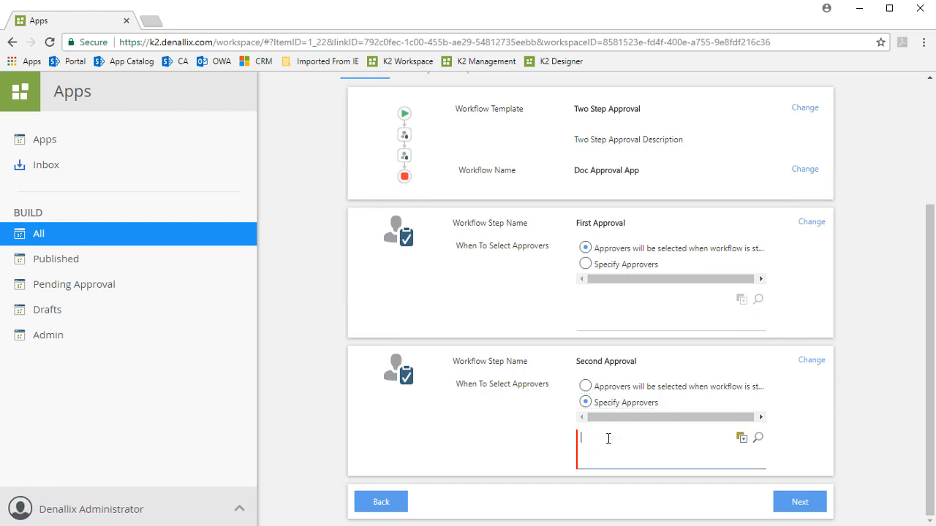
{"action": "type", "text": "Chris"}
{"action": "left_click", "coordinate": [757, 438]}
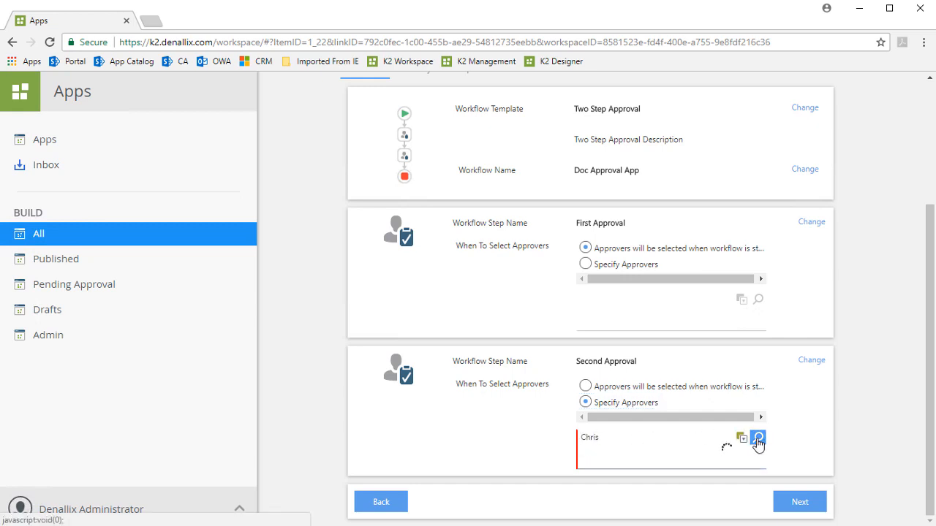
{"action": "type", "text": "Co"}
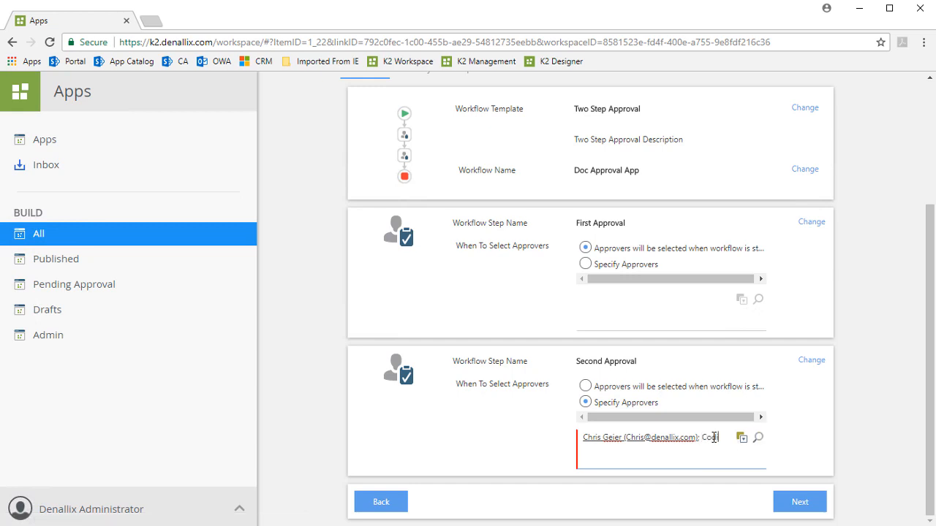
{"action": "type", "text": "di"}
{"action": "left_click", "coordinate": [758, 438]}
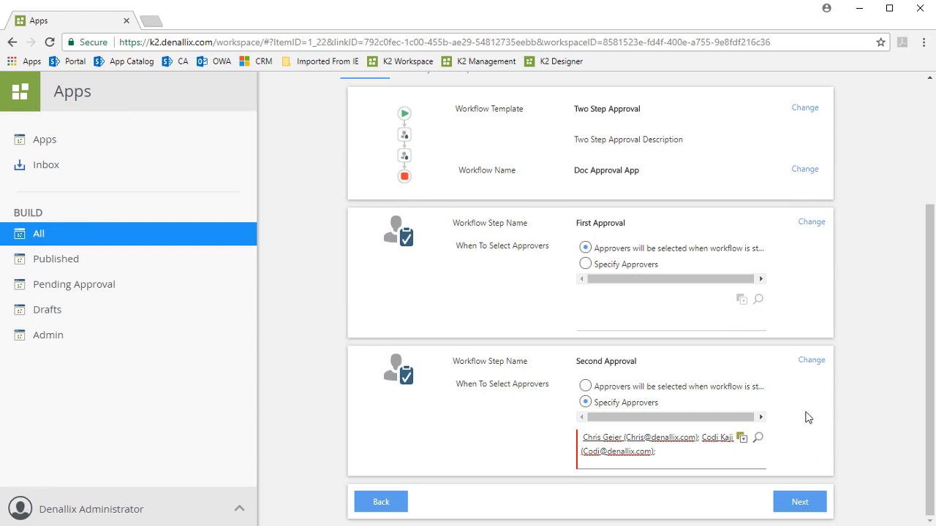
Step: Check the editable names of the Second Approval and First Approval workflow steps, keeping both names
{"action": "left_click", "coordinate": [812, 361]}
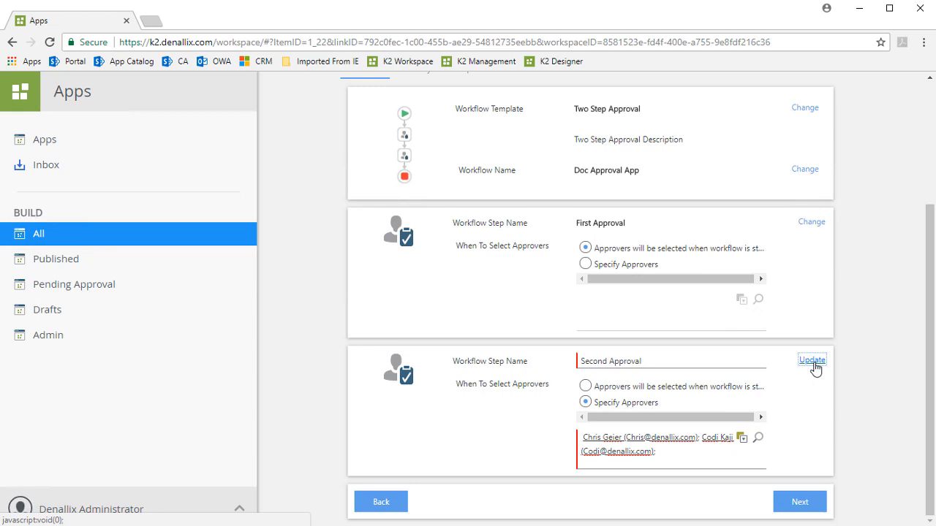
{"action": "left_click", "coordinate": [813, 364]}
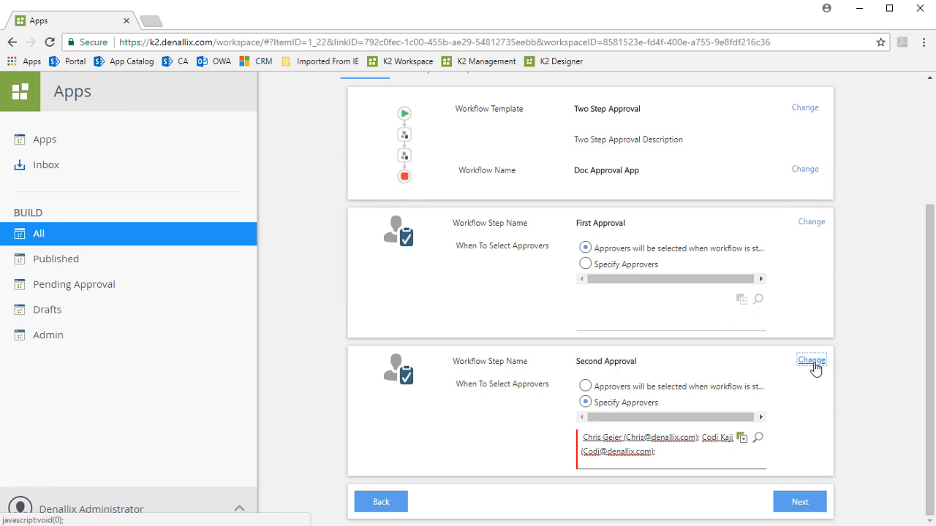
{"action": "left_click", "coordinate": [817, 225]}
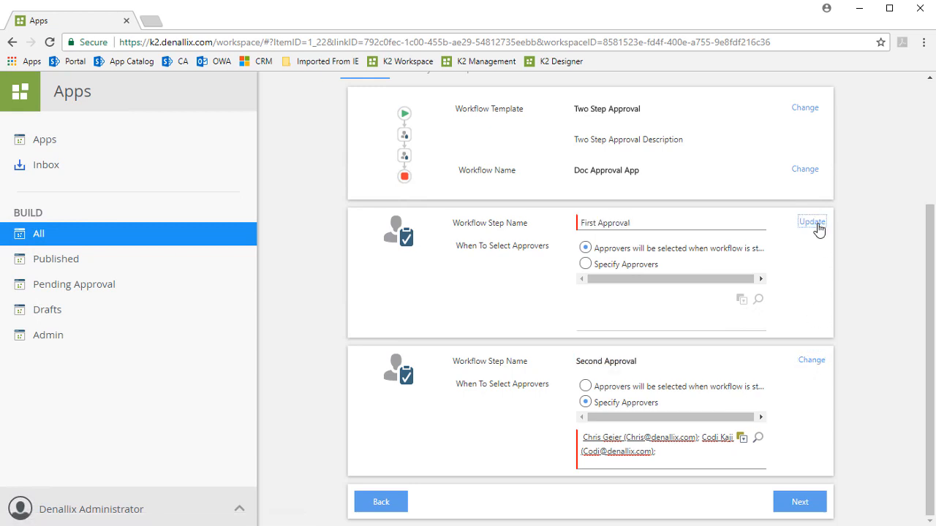
{"action": "left_click", "coordinate": [813, 223]}
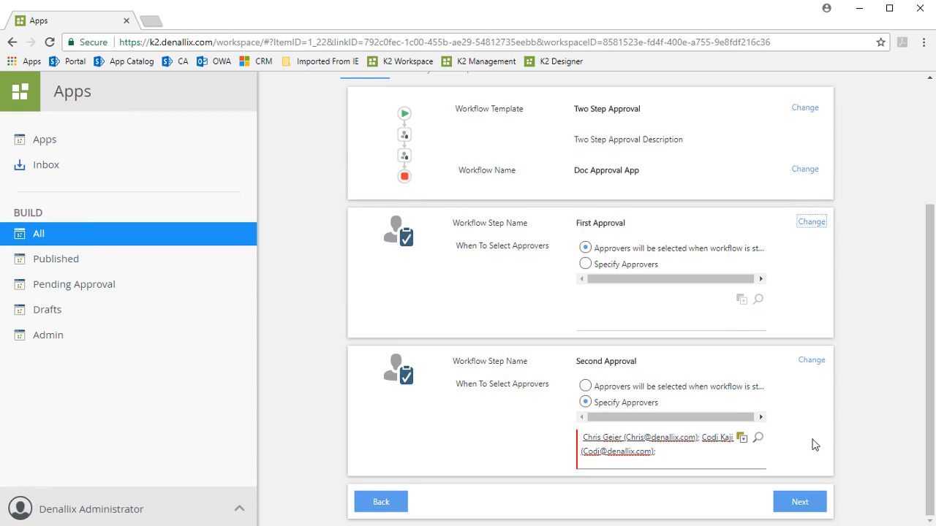
Step: Finish the wizard by generating the Document Approval Application and open its home page
{"action": "left_click", "coordinate": [799, 503]}
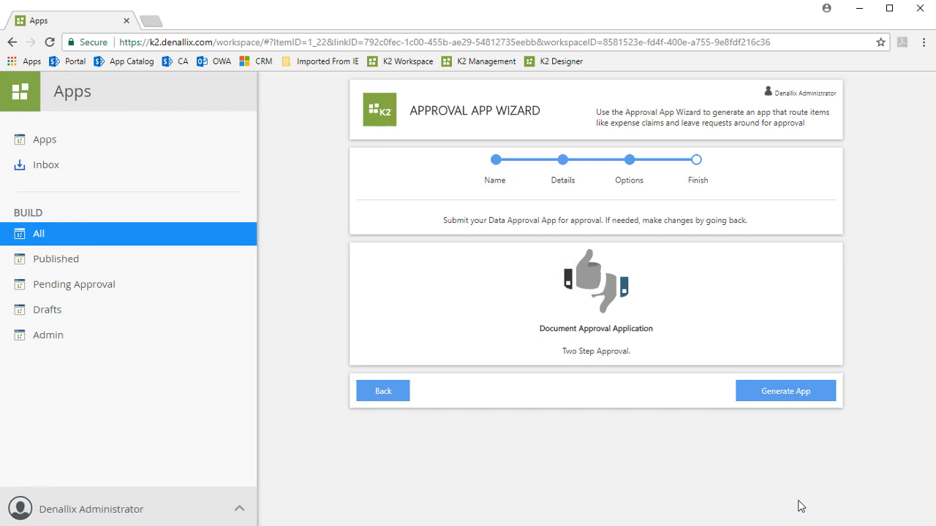
{"action": "left_click", "coordinate": [801, 393]}
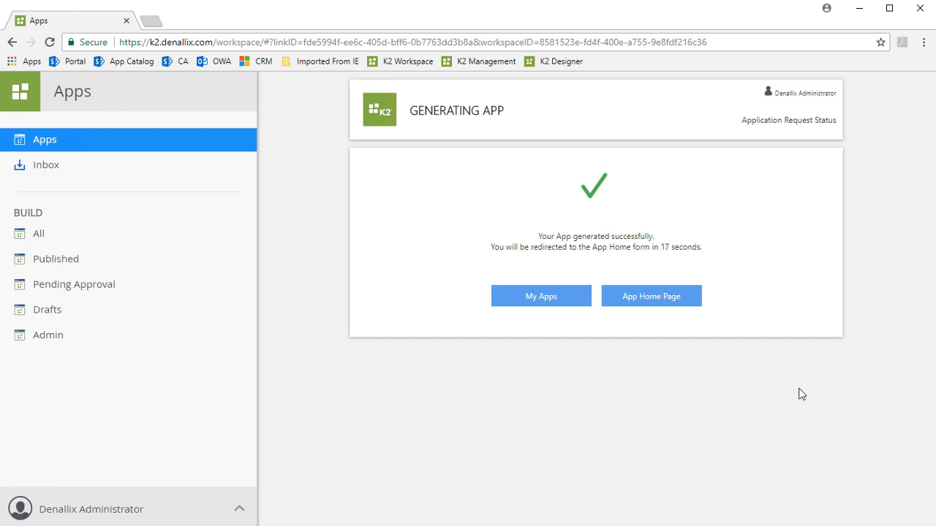
{"action": "left_click", "coordinate": [660, 303]}
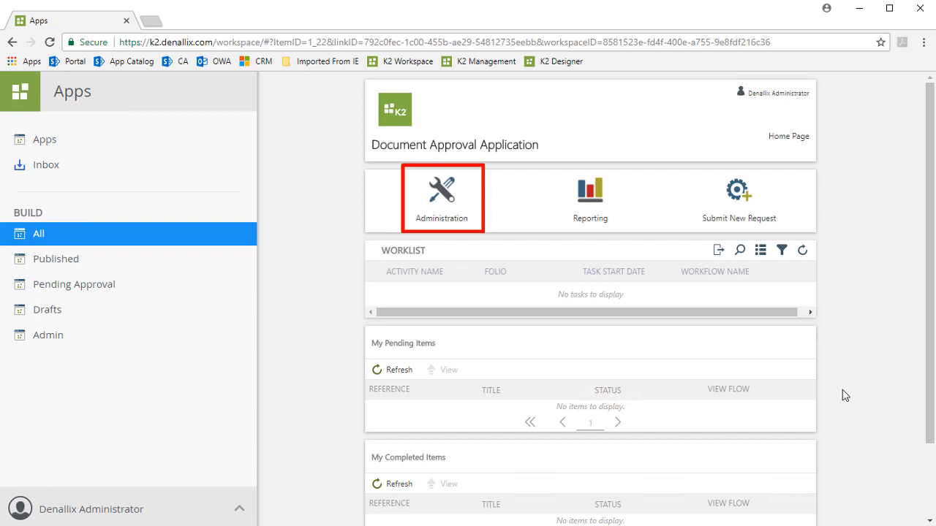
Step: Examine the Category and Second Approval lookup lists in the app's administration area
{"action": "left_click", "coordinate": [450, 199]}
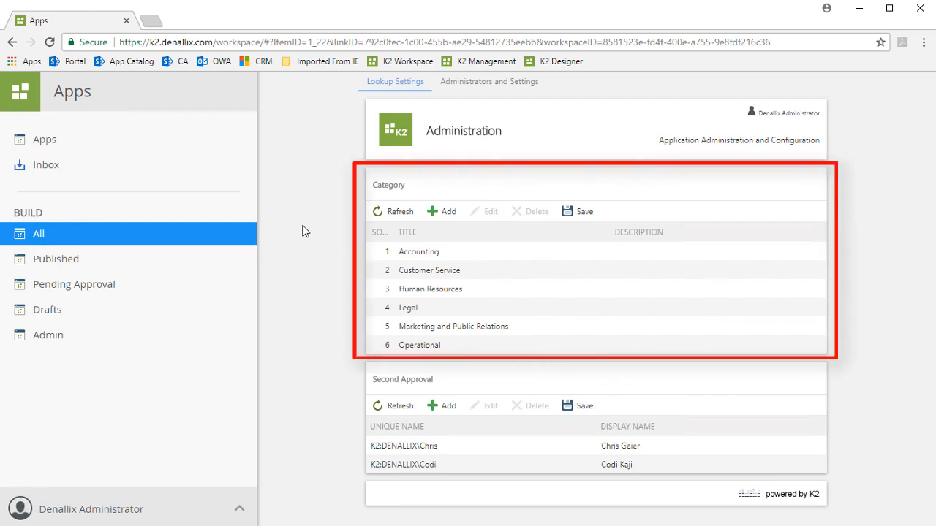
{"action": "left_click", "coordinate": [424, 270]}
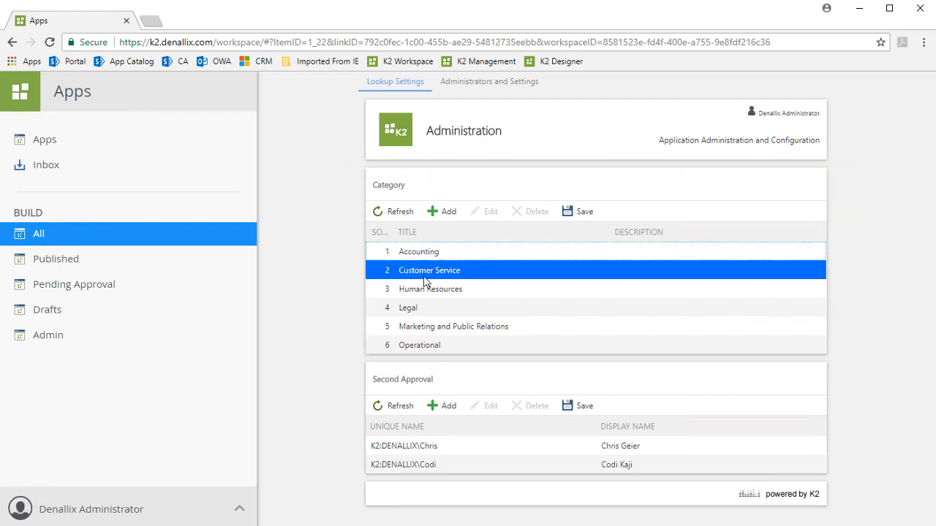
{"action": "left_click", "coordinate": [429, 290], "text": "ctrl"}
{"action": "left_click", "coordinate": [428, 290]}
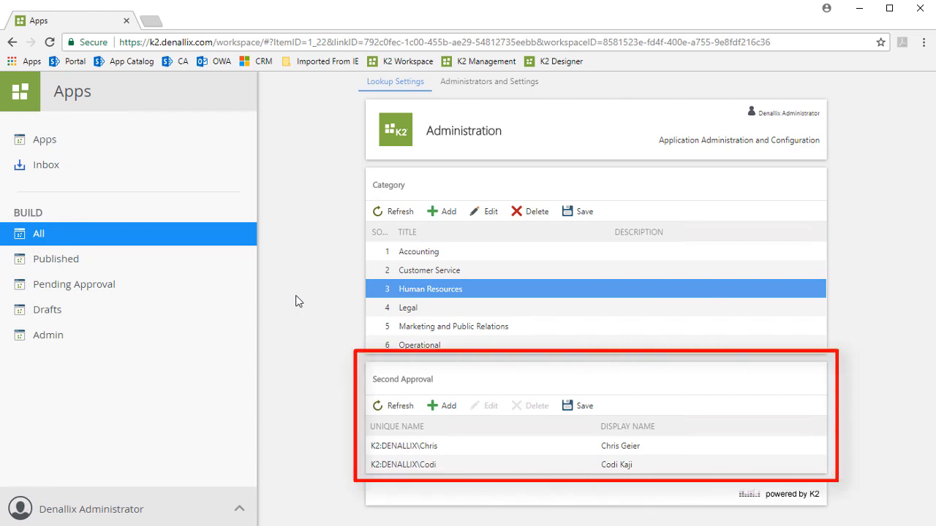
{"action": "left_click", "coordinate": [373, 449]}
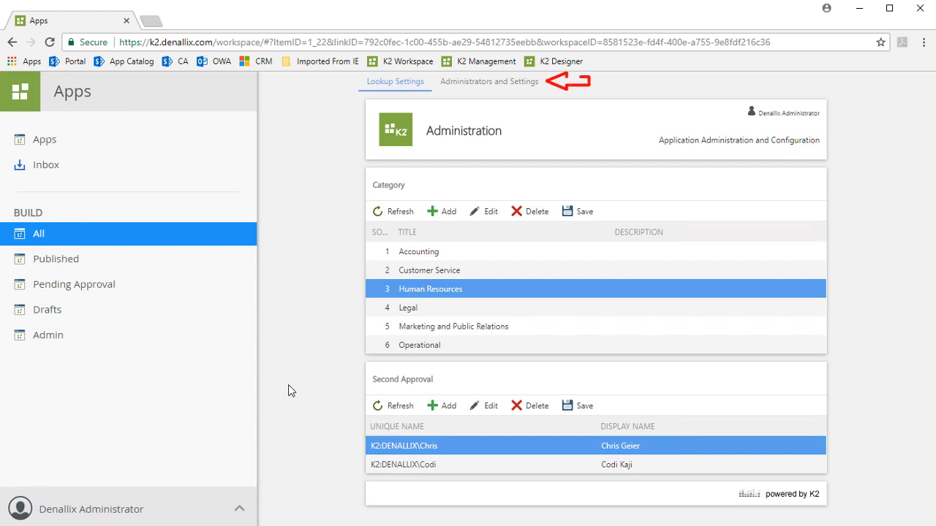
Step: Review the app's administrators and app settings, and add the app to the workspace favorites as "Document Approval Application"
{"action": "left_click", "coordinate": [506, 88]}
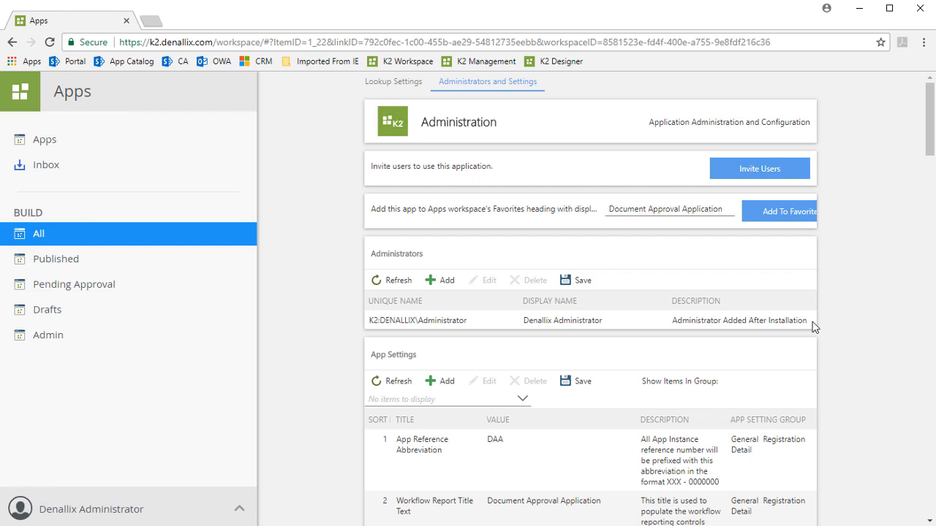
{"action": "left_click", "coordinate": [765, 326]}
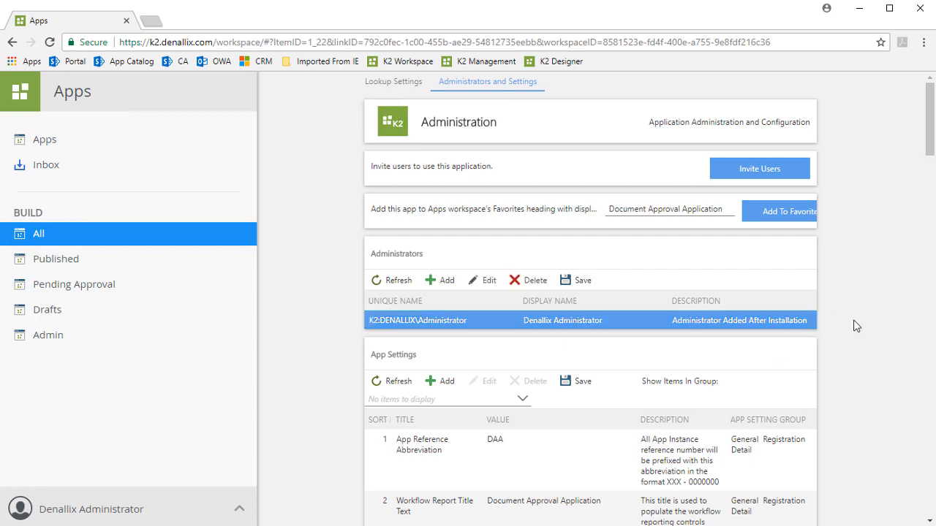
{"action": "left_click_drag", "start_coordinate": [926, 131], "coordinate": [931, 89]}
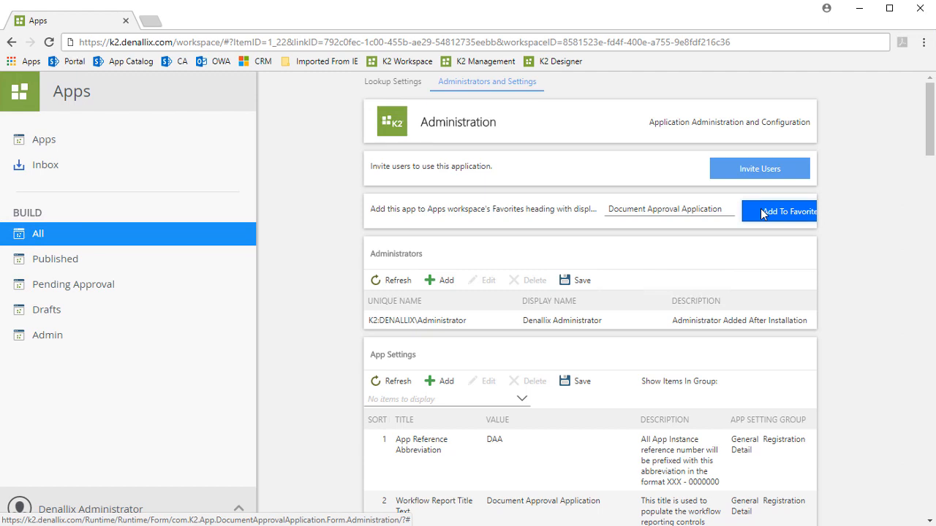
Step: Return to the app's home page and examine the worklist, pending items and completed items
{"action": "left_click", "coordinate": [389, 126]}
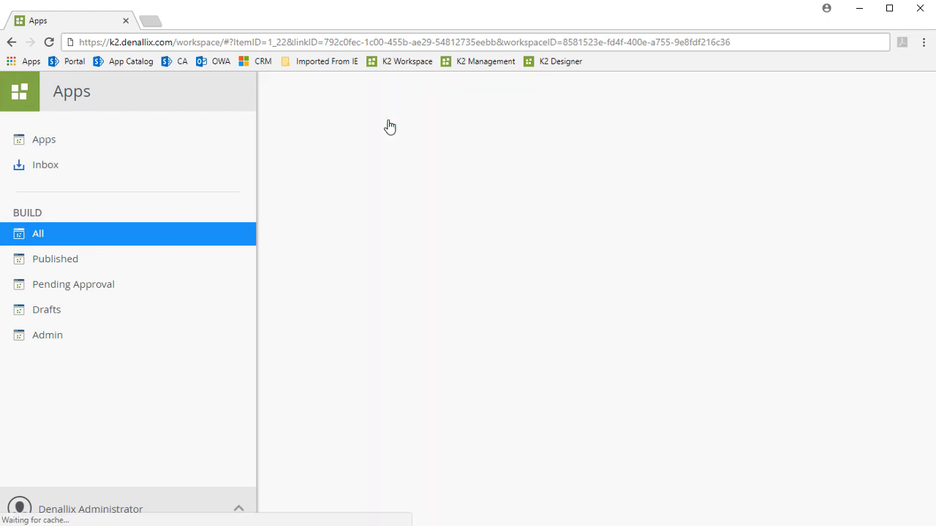
{"action": "scroll", "coordinate": [290, 208], "scroll_direction": "down", "scroll_amount": 1}
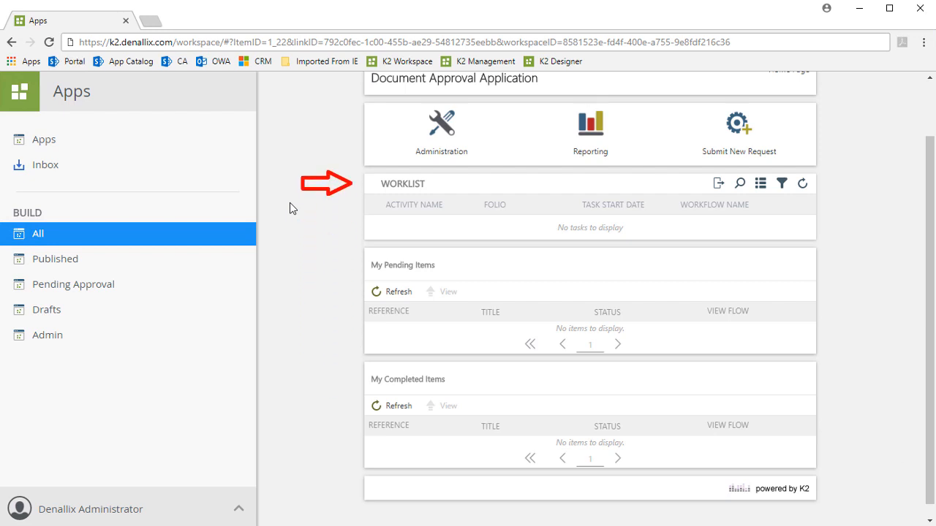
{"action": "scroll", "coordinate": [366, 212], "scroll_direction": "up", "scroll_amount": 2}
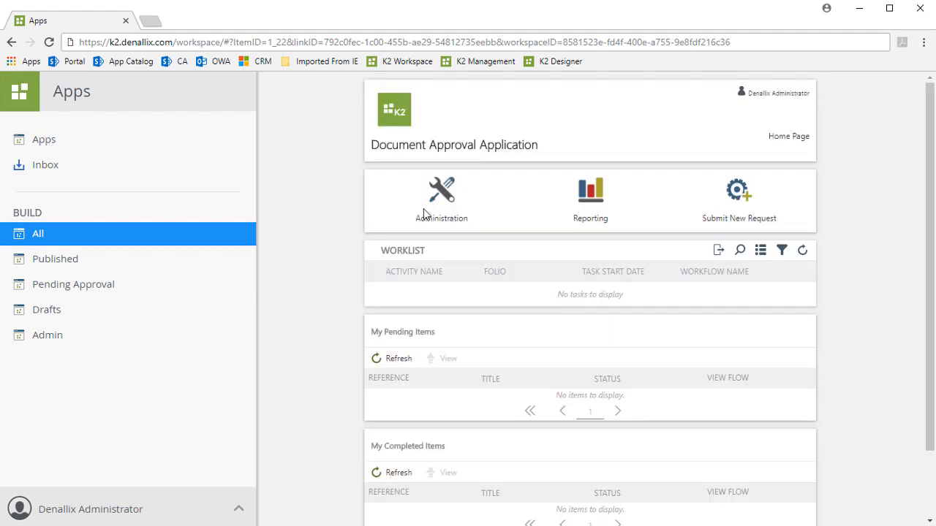
Step: Examine the app's report dashboard and the fields of a new request form
{"action": "left_click", "coordinate": [587, 205]}
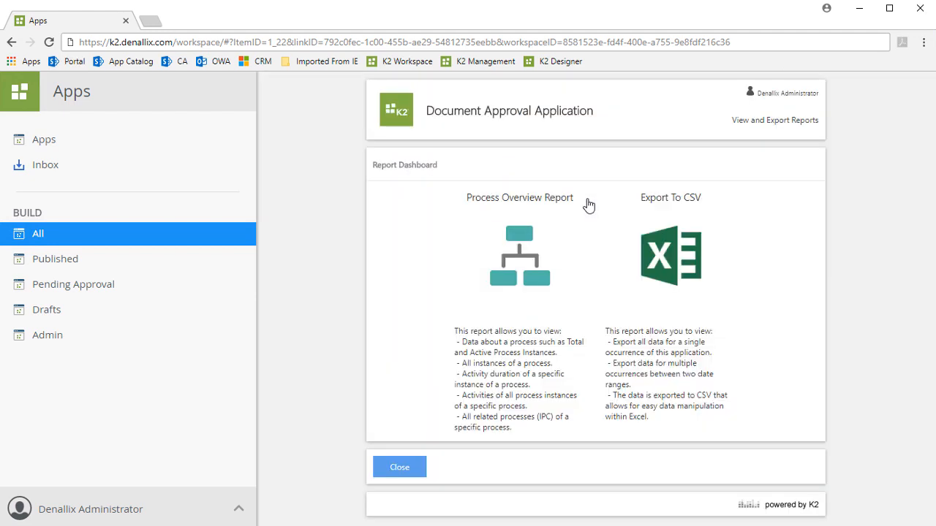
{"action": "left_click", "coordinate": [403, 117]}
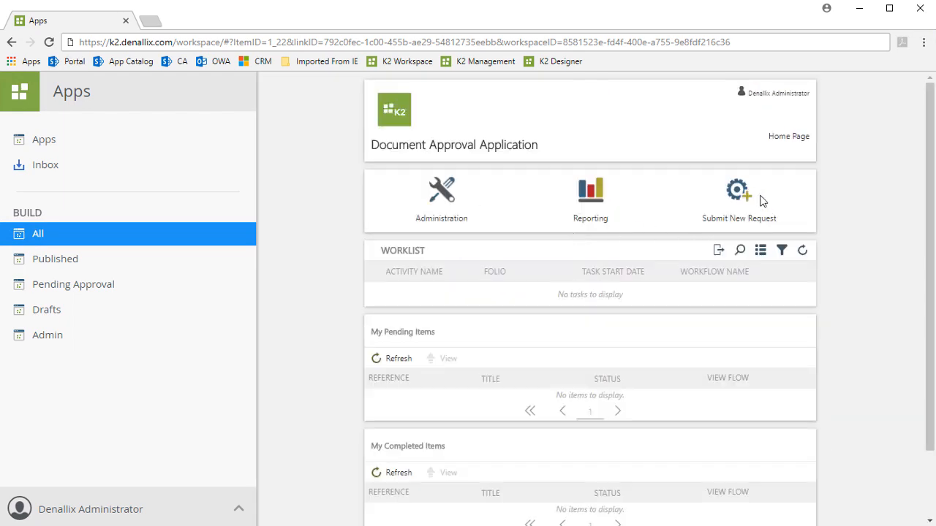
{"action": "left_click", "coordinate": [738, 195]}
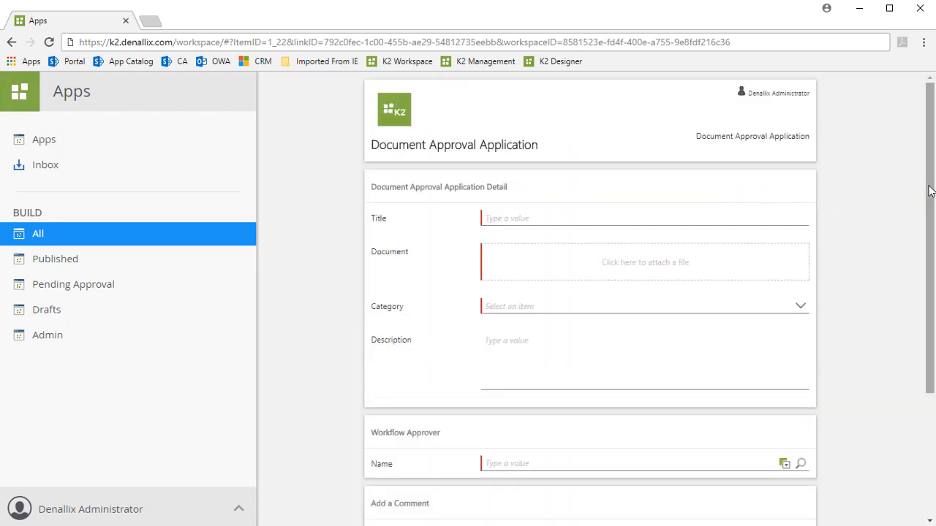
{"action": "left_click_drag", "start_coordinate": [929, 192], "coordinate": [928, 232]}
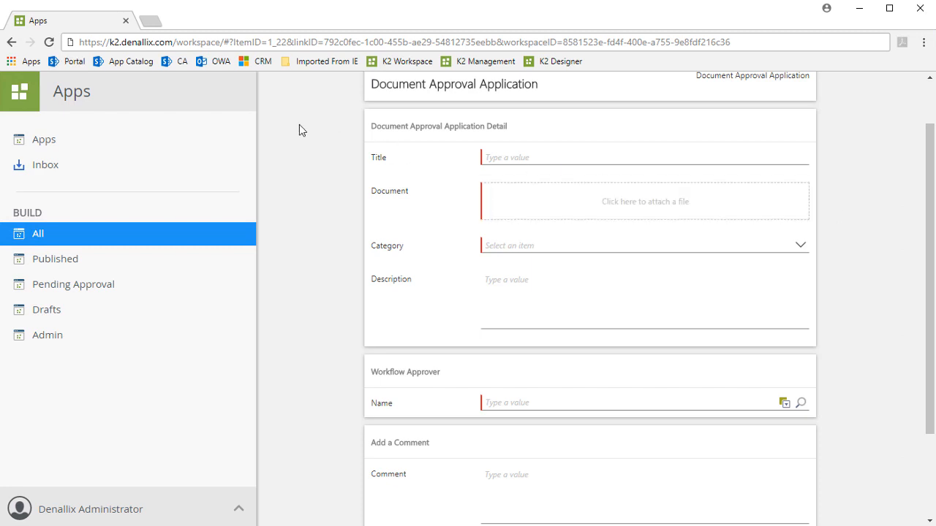
Step: Switch to the Favorite Apps workspace and launch the Document Approval Application from the list of all apps
{"action": "left_click", "coordinate": [23, 100]}
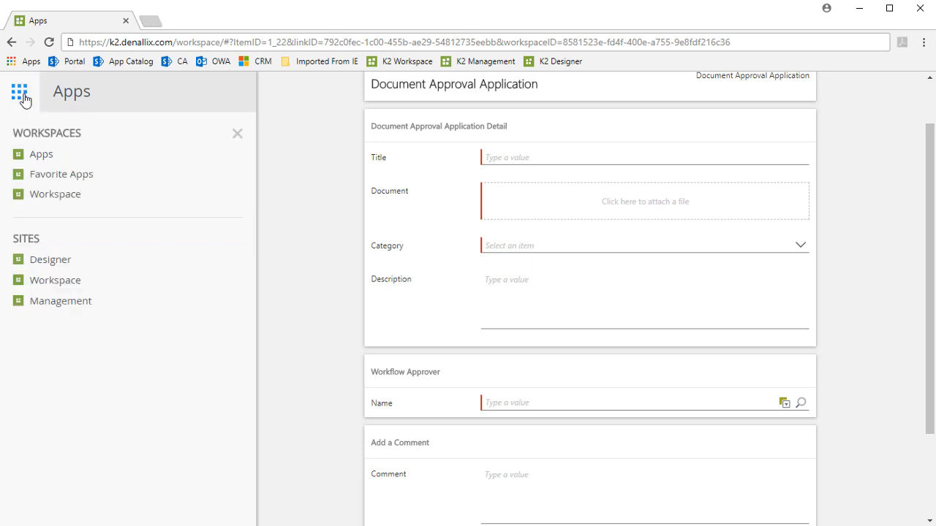
{"action": "left_click", "coordinate": [99, 181]}
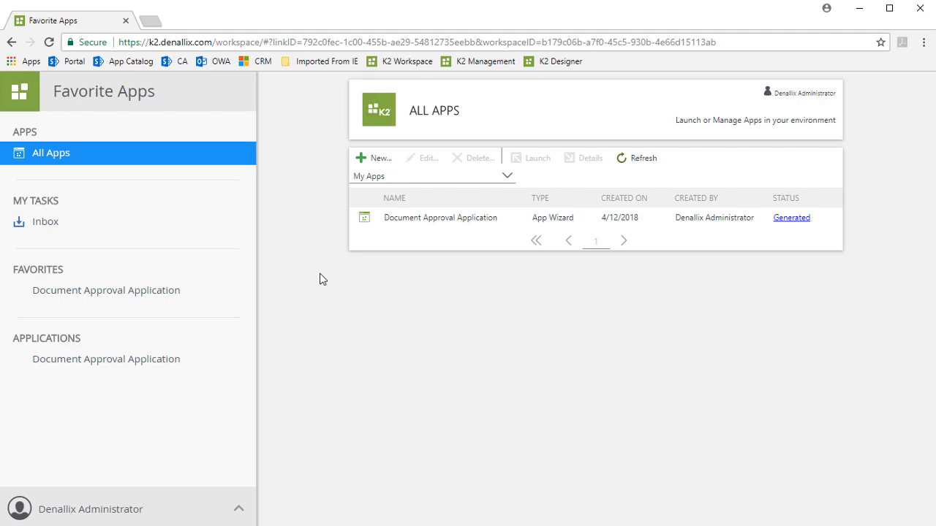
{"action": "left_click", "coordinate": [538, 219]}
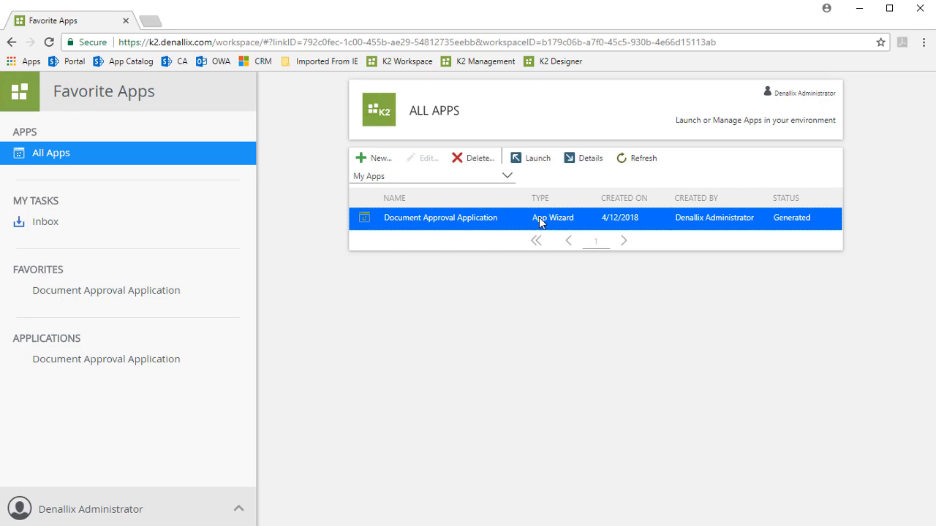
{"action": "left_click", "coordinate": [537, 160]}
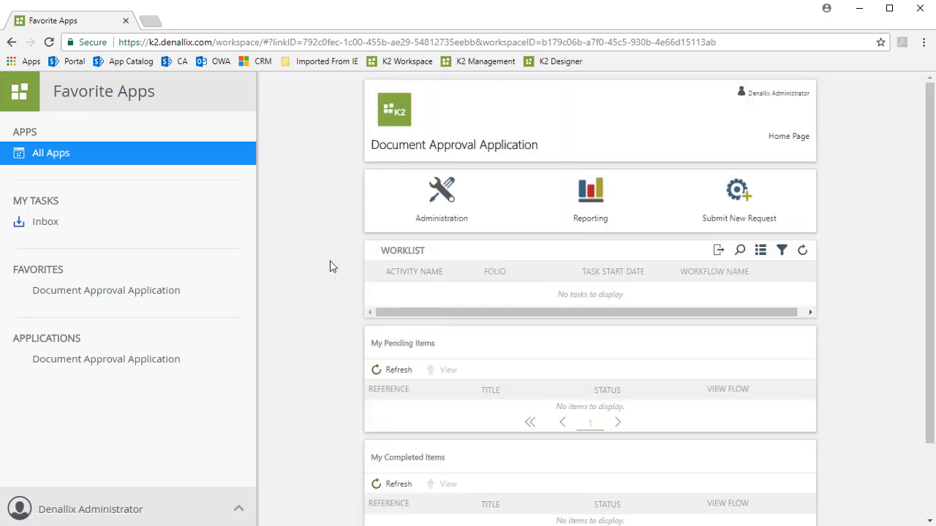